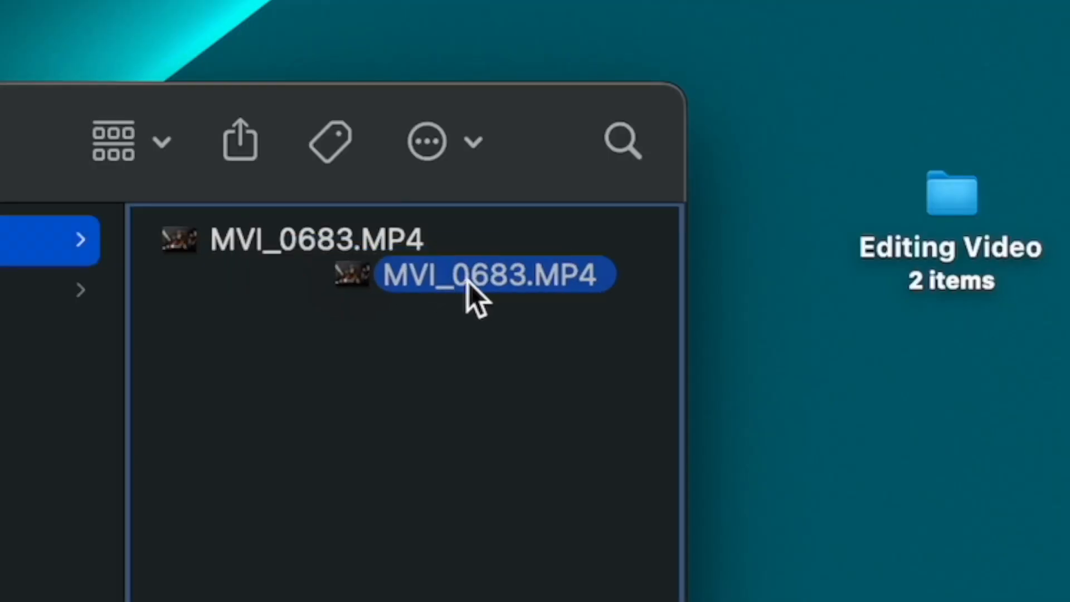
- Put the video file MVI_0683.MP4 into the Editing Video folder on the desktop
left_click_drag(468, 284, 950, 170)
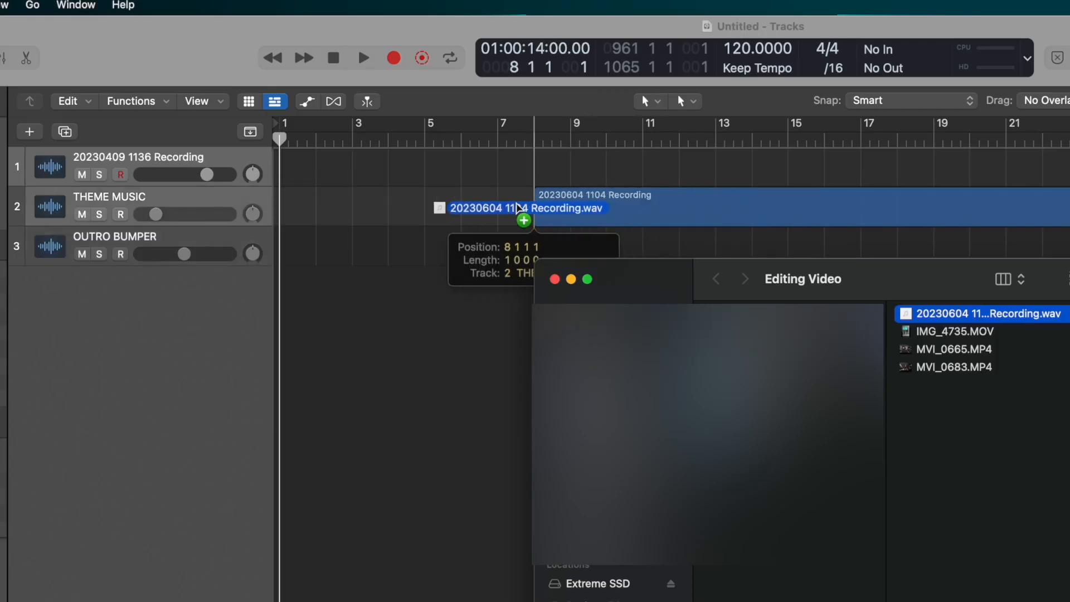
left_click_drag(518, 207, 281, 168)
left_click(336, 318)
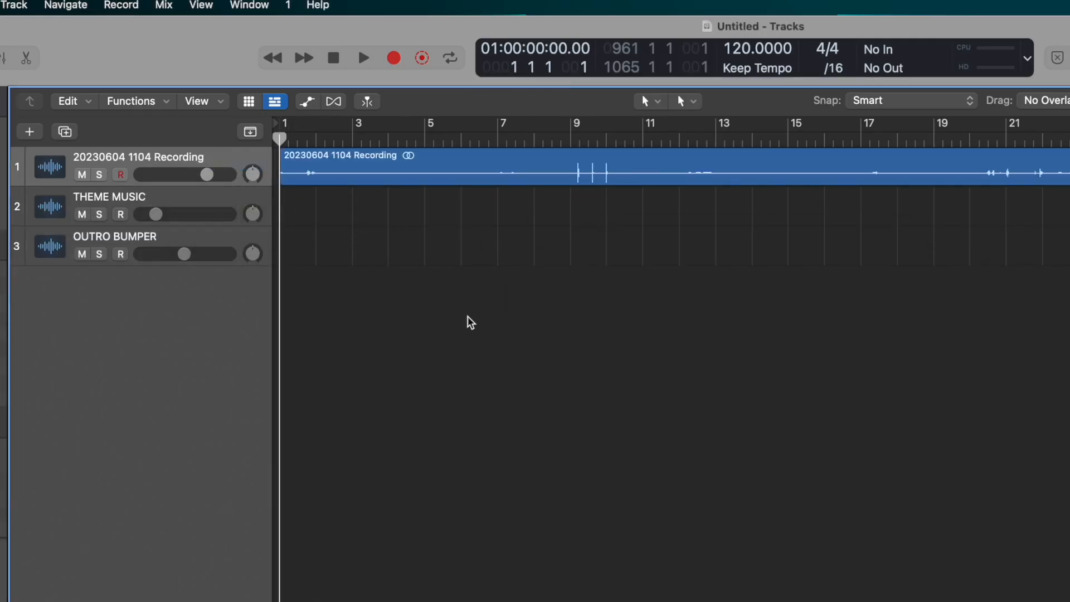
- Look along the voice recording's waveform on the first track and play it from bar 75
key("super+Right")
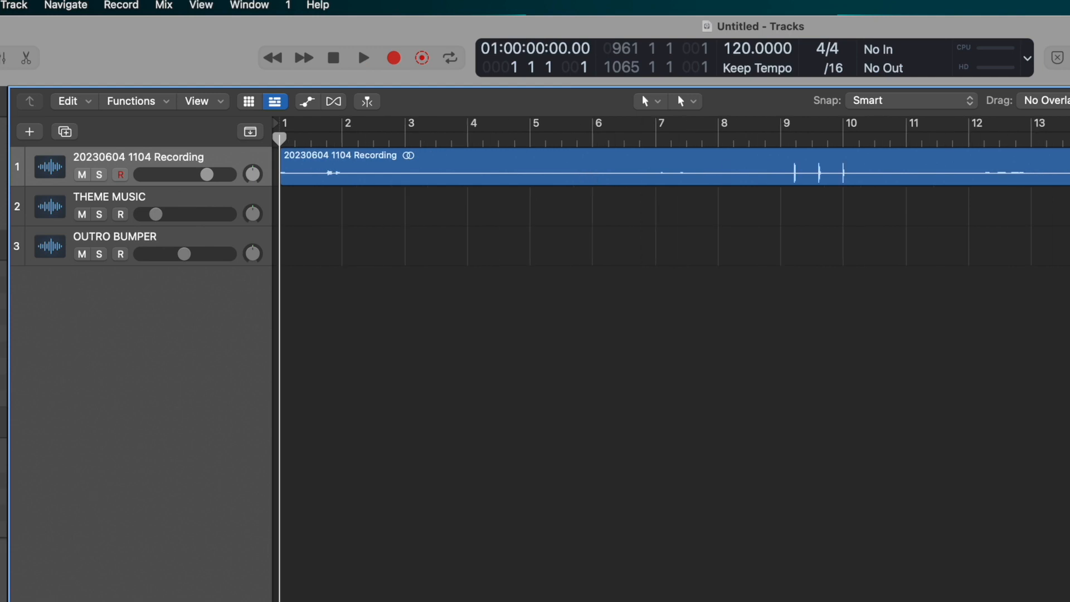
key("super+Left")
key("super+Left")
key("super+Left")
left_click(1069, 138)
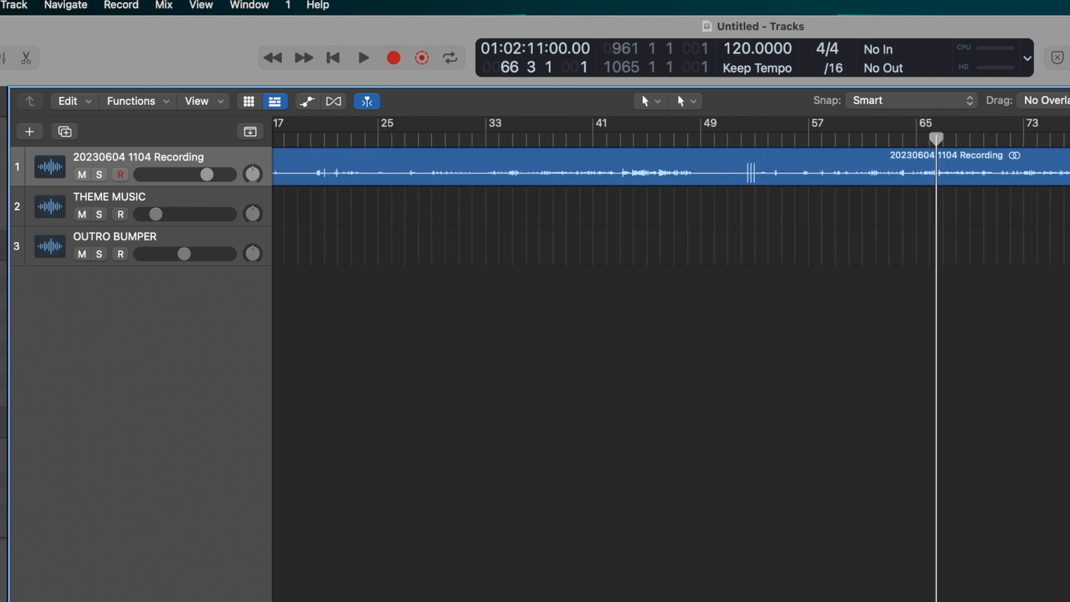
left_click(848, 136)
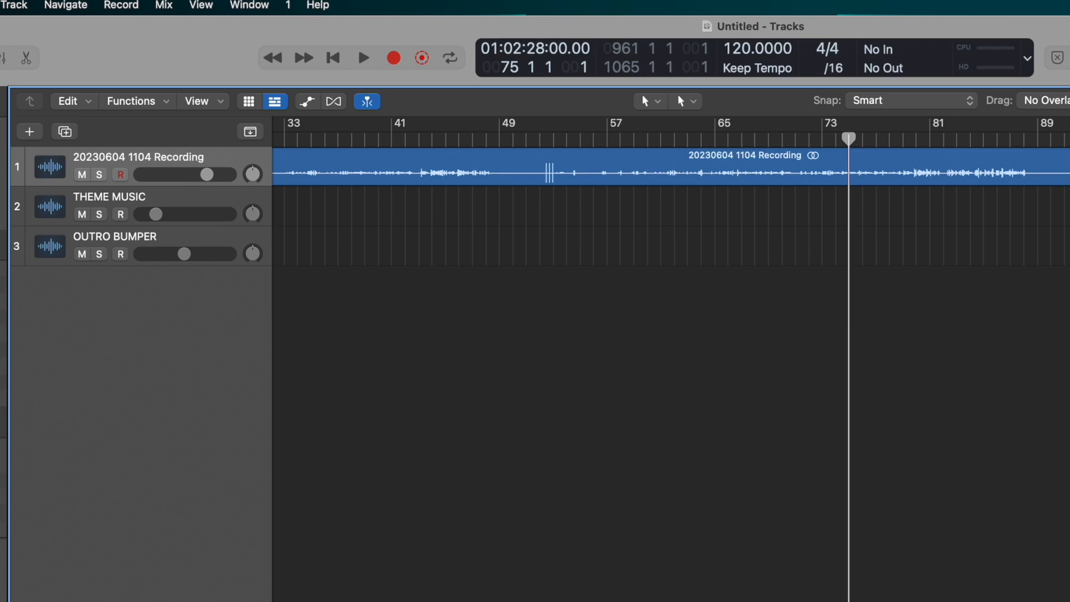
key("space")
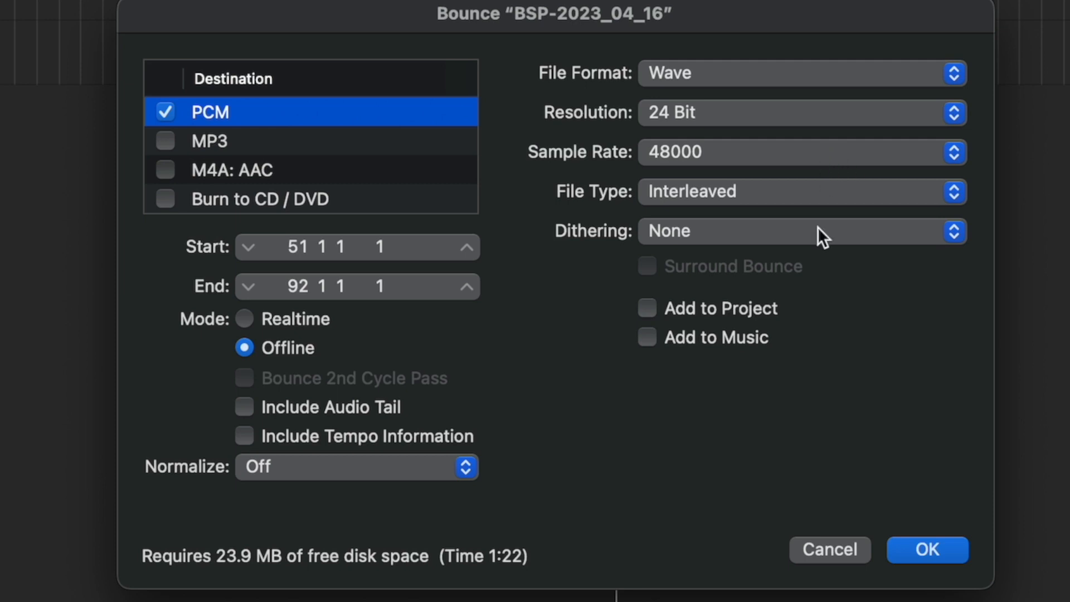
- Bounce bars 51 to 92 offline as a 24 Bit, 48000 Hz interleaved Wave file without normalizing
left_click(938, 553)
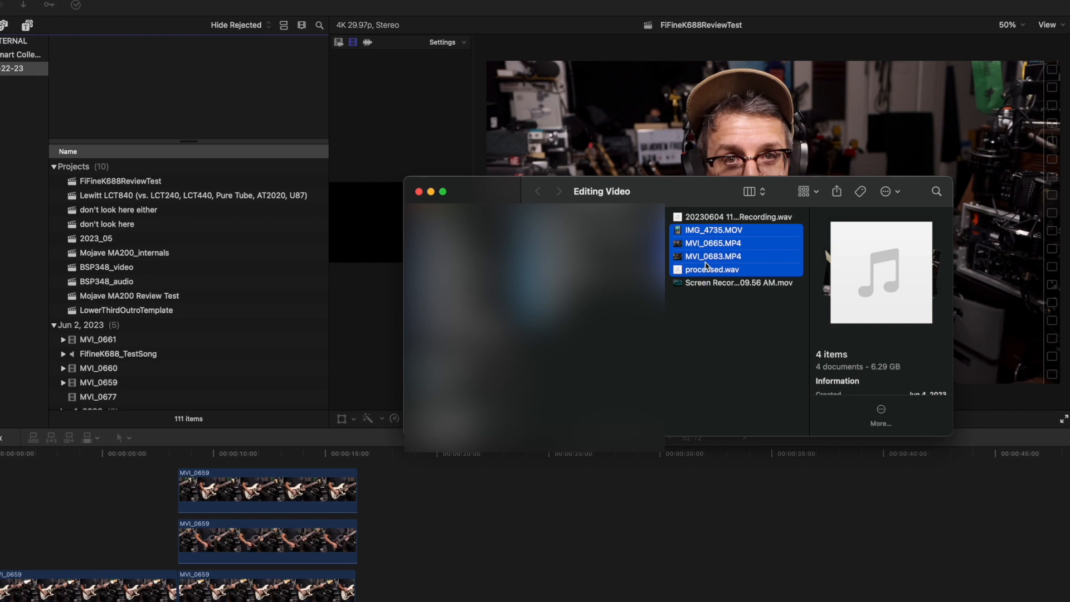
- Import IMG_4735.MOV, MVI_0665.MP4, MVI_0683.MP4 and processed.wav from the Editing Video folder into the Final Cut Pro event
left_click_drag(712, 258, 210, 327)
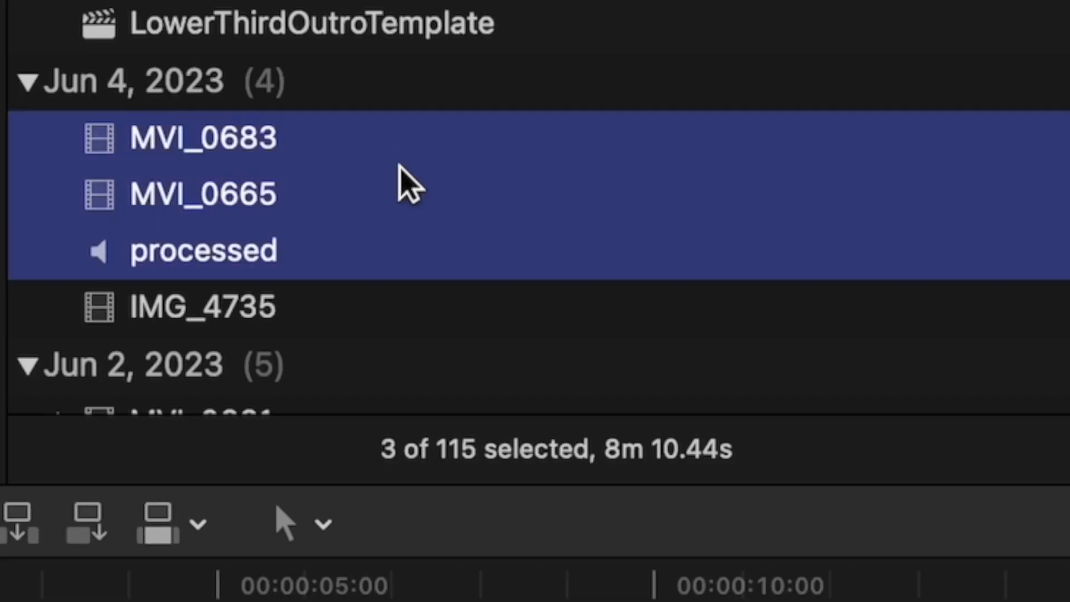
- Create a multicam clip from MVI_0683, MVI_0665 and the processed audio
left_click(142, 344)
left_click(312, 252, "shift")
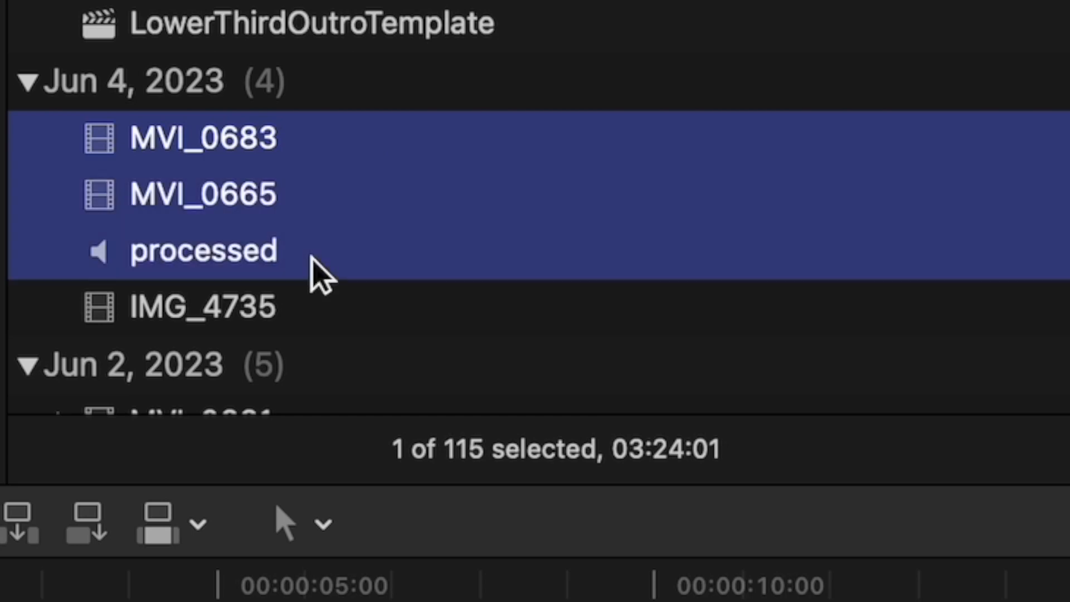
right_click(372, 259)
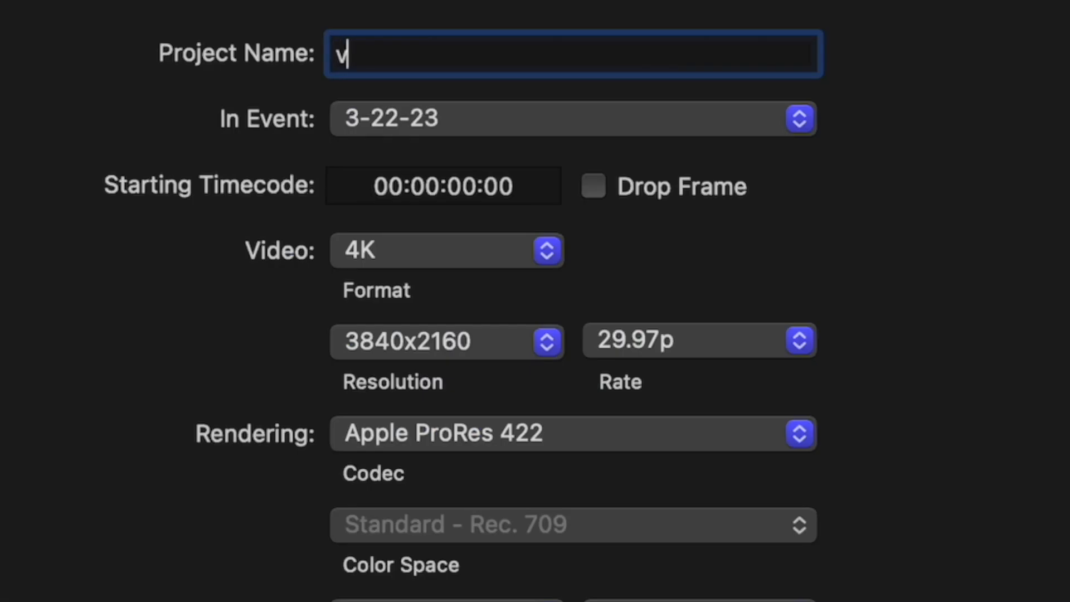
- Create a 4K, 3840x2160, 29.97p project named video_edit_demo_audo in the 3-22-23 event
type("ideo_")
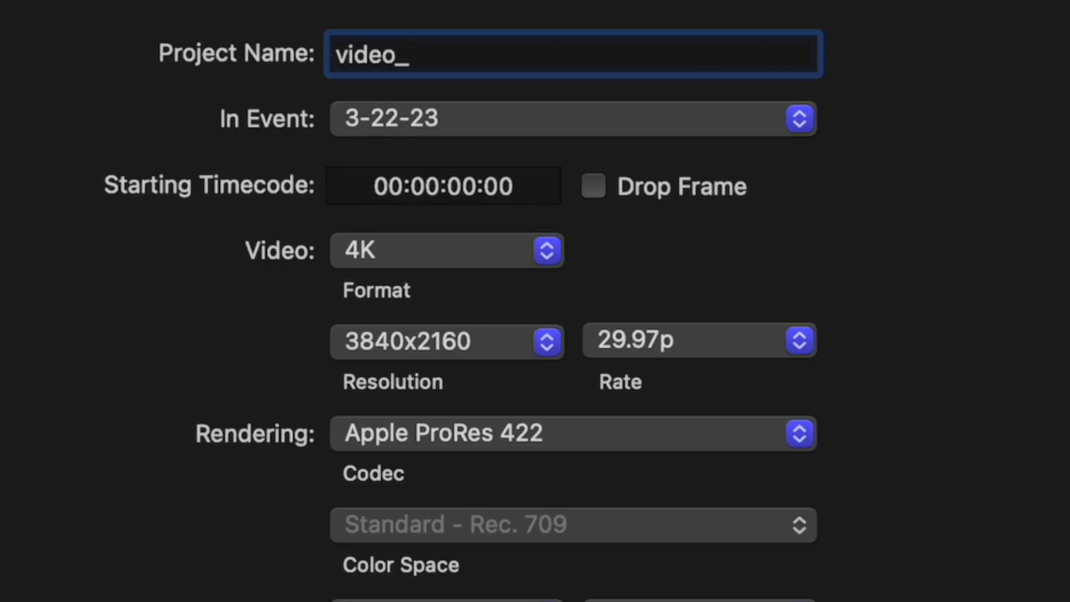
type("edit_")
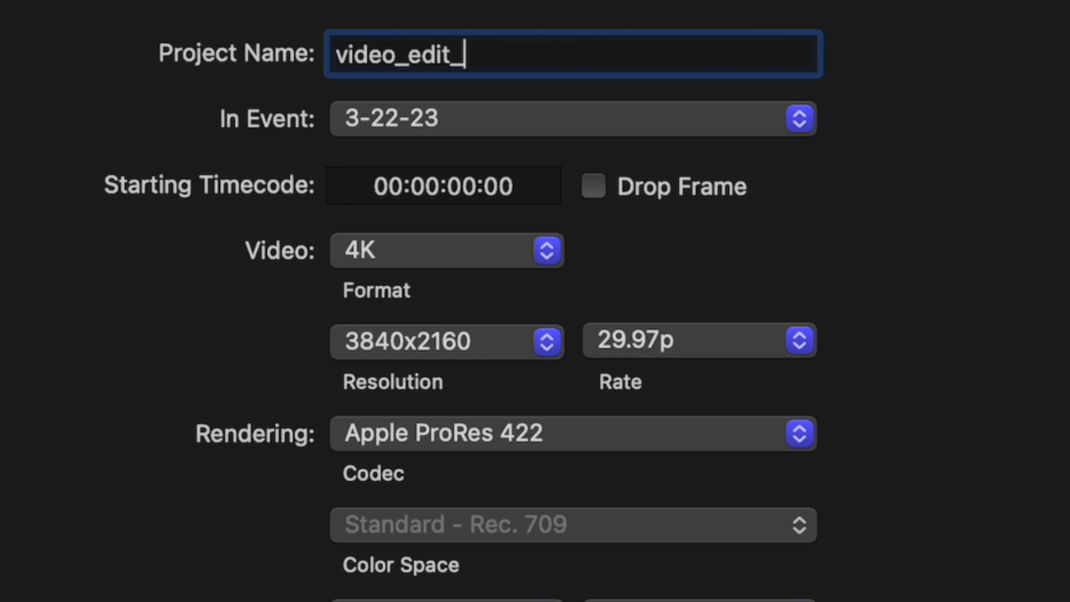
type("demo_audo")
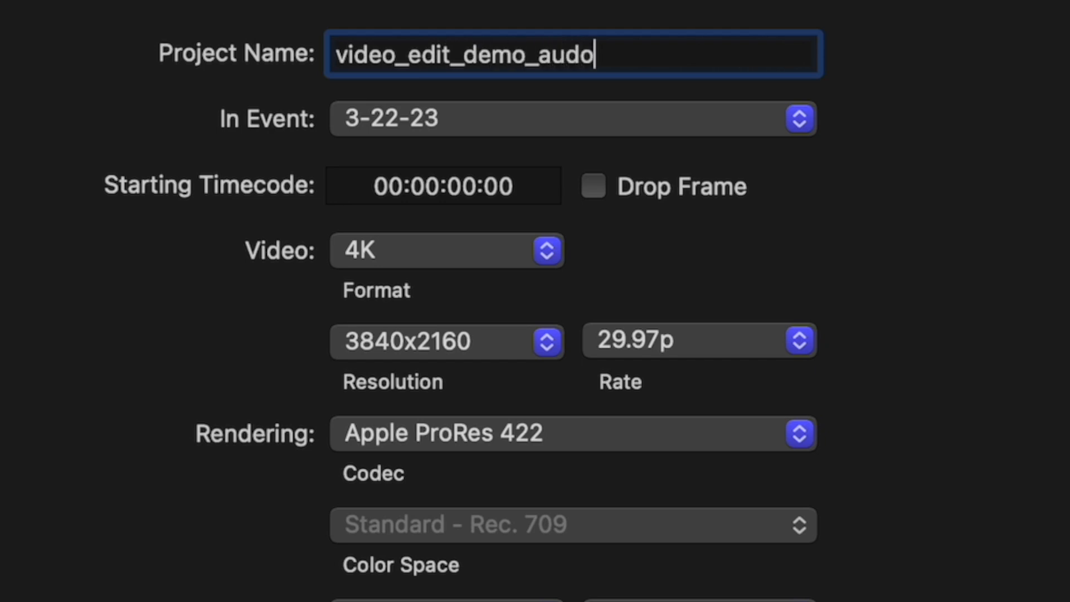
key("Return")
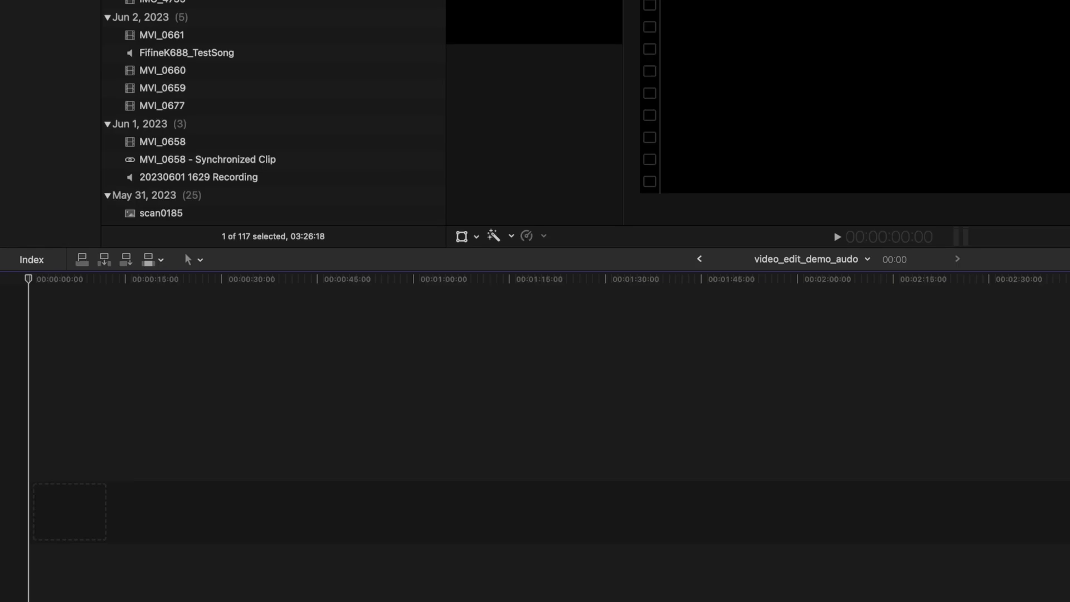
- Add the multicam clip to the empty timeline and delete its opening section of about 2:48:20
left_click_drag(368, 2, 106, 523)
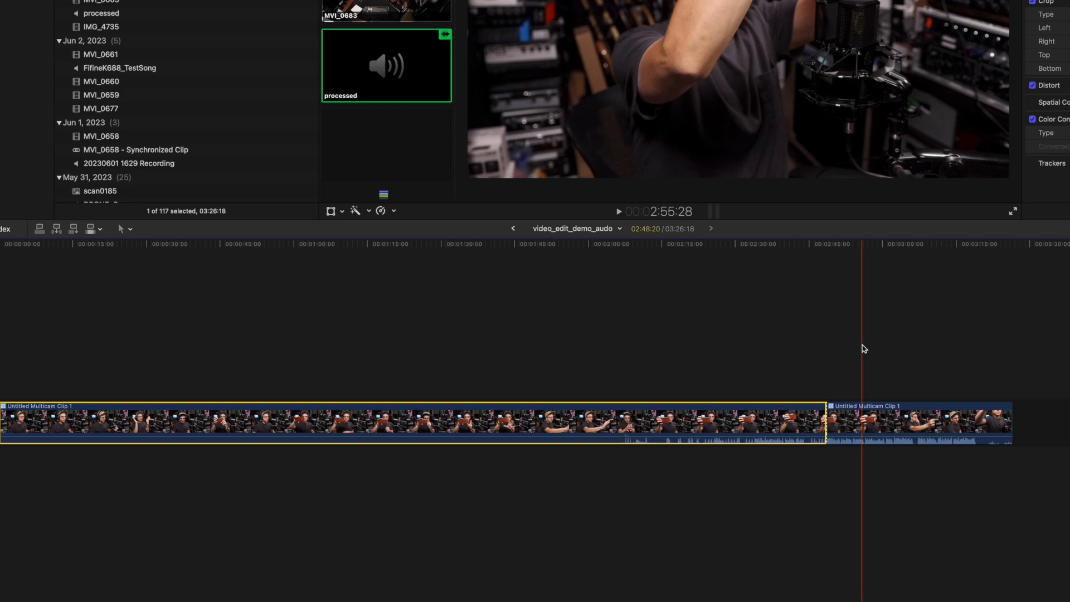
key("Delete")
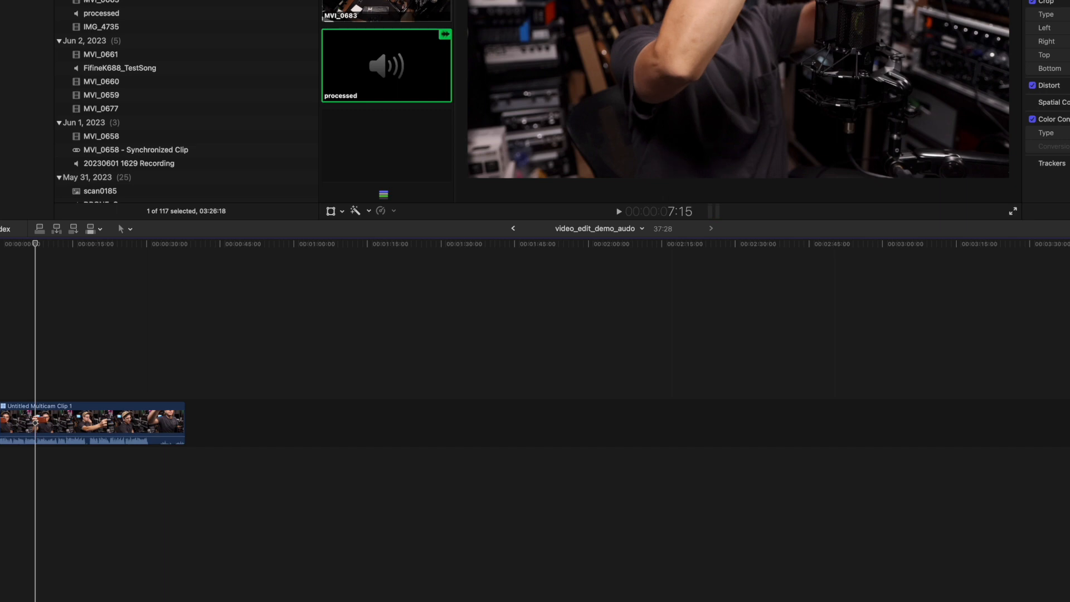
- Switch the multicam clip to the overhead angle at 7:15 and cut out the following section of about four seconds
key("1")
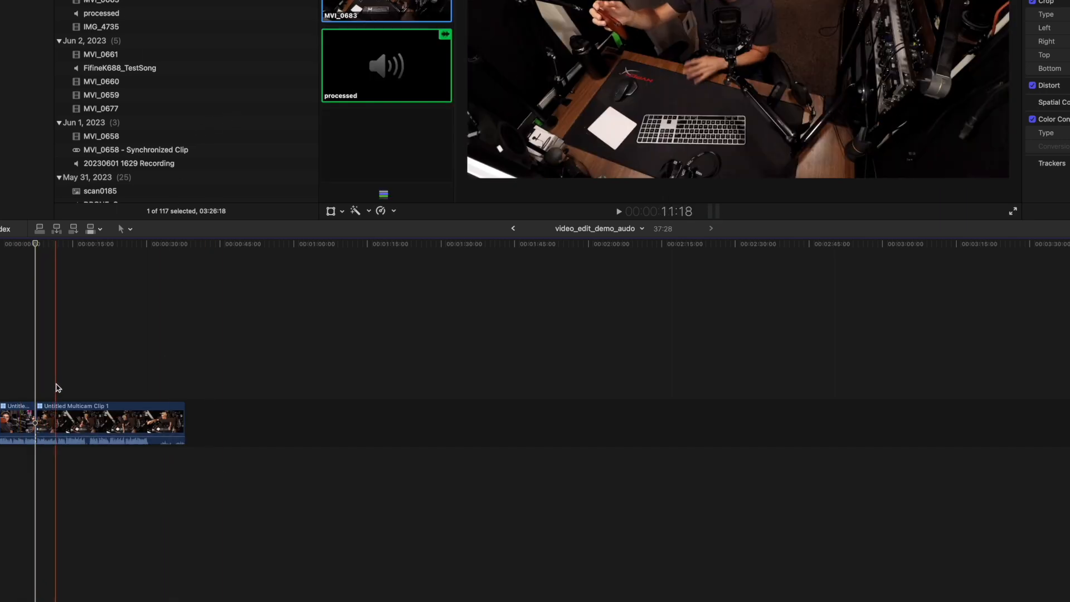
key("super+b")
left_click(47, 414)
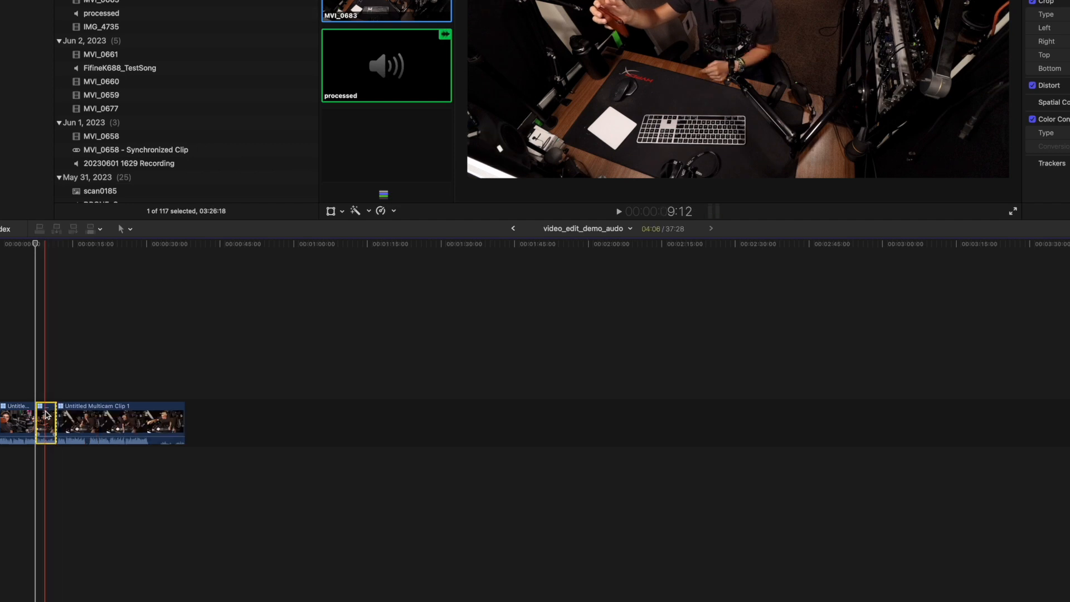
key("Delete")
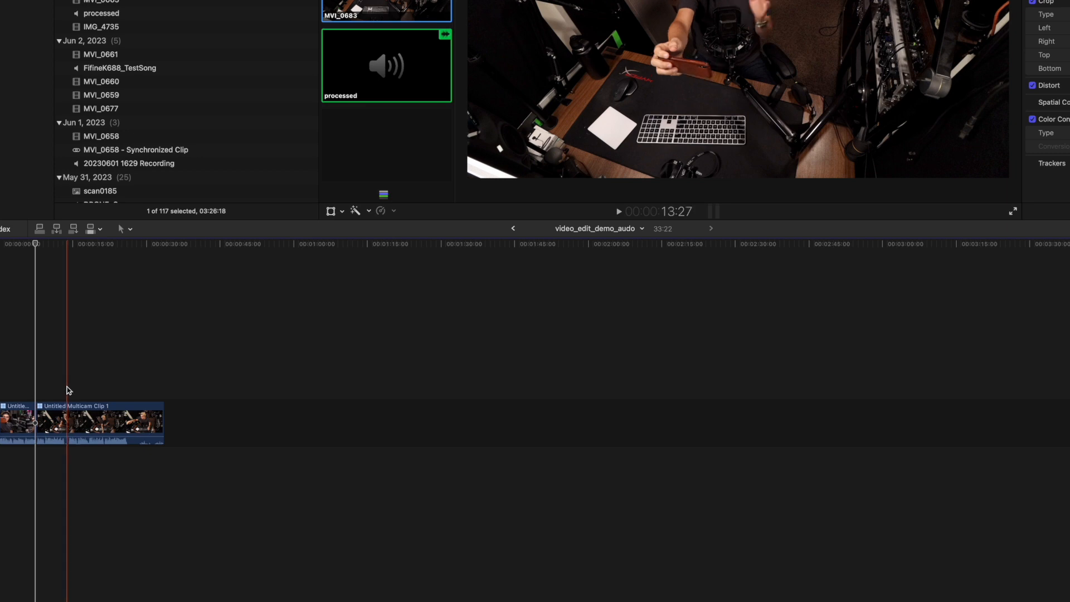
- Switch the multicam clip to the close-up angle at about 13:27 and back to the overhead angle at about 21:22
key("super+b")
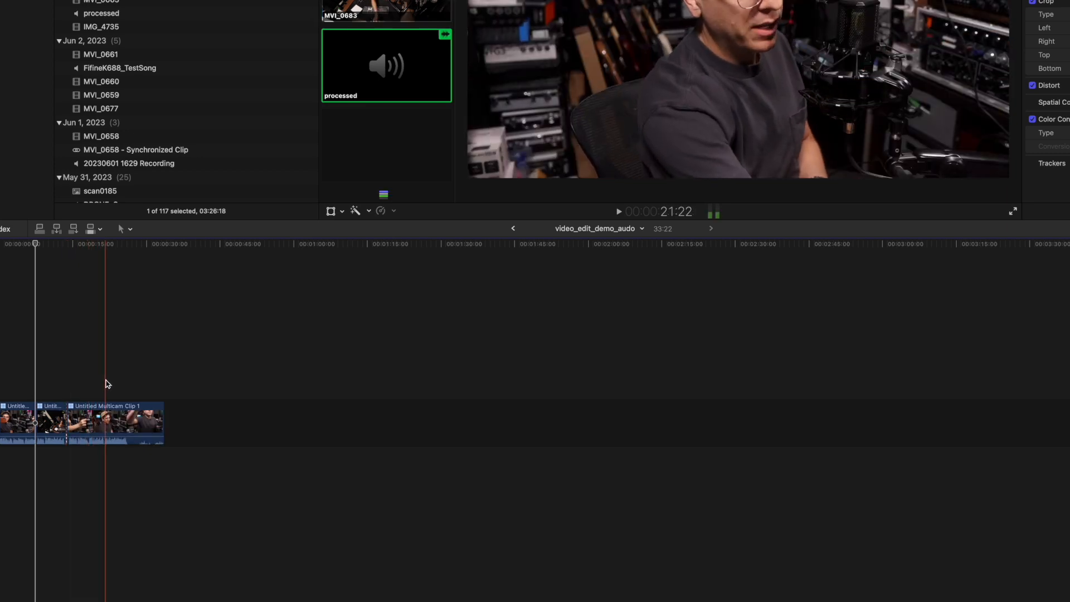
key("2")
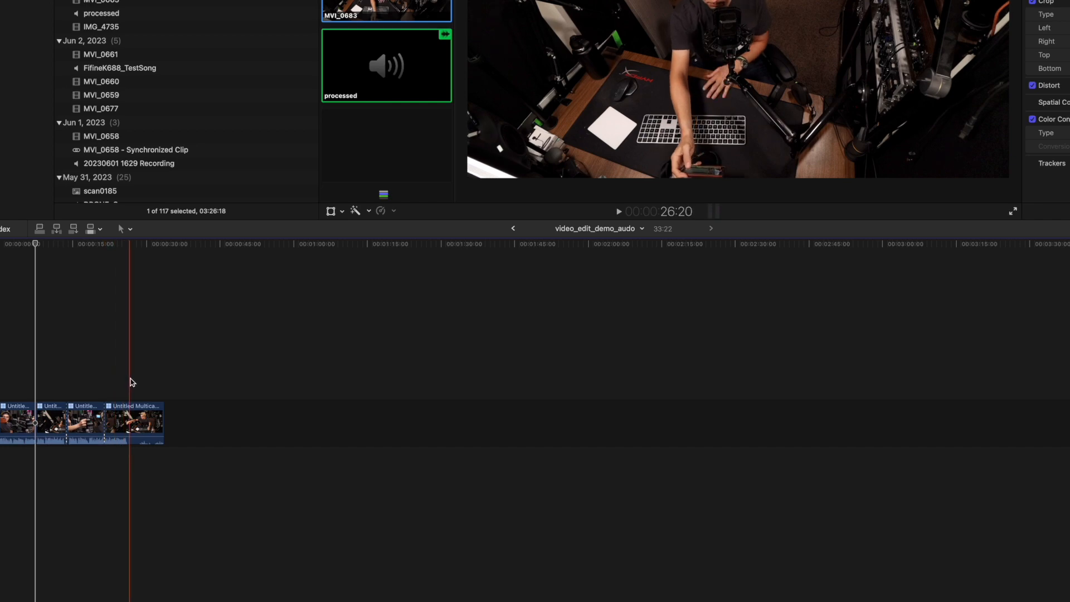
- Split the multicam clip at about 26 seconds and delete the remaining end section
key("1")
left_click(137, 424)
key("Delete")
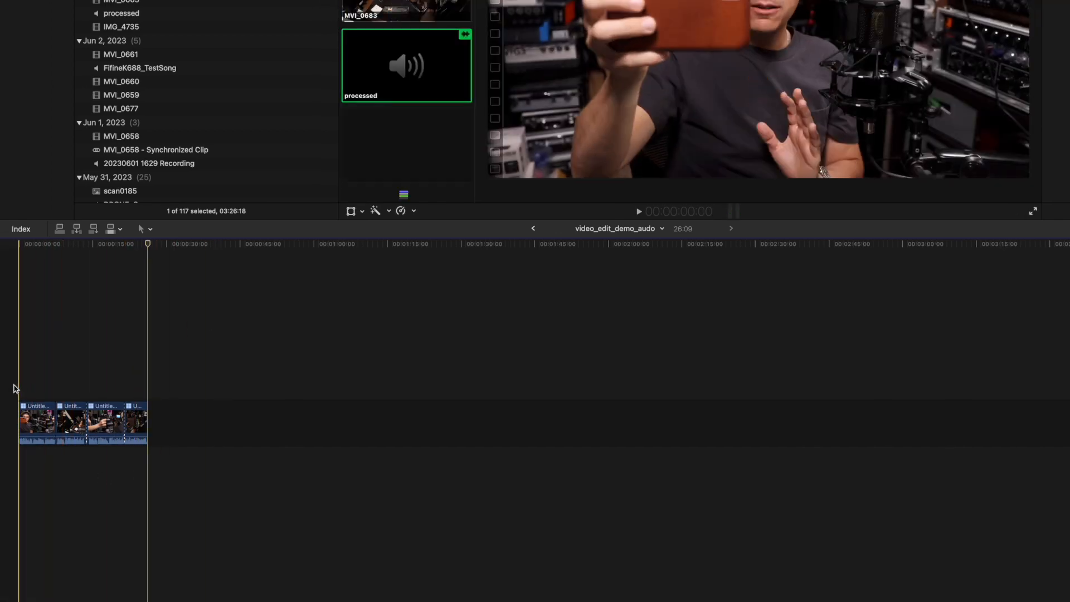
- Examine how the intro video and theme music are arranged in the BSP348_audio project's timeline
left_click(55, 383)
left_click(55, 381)
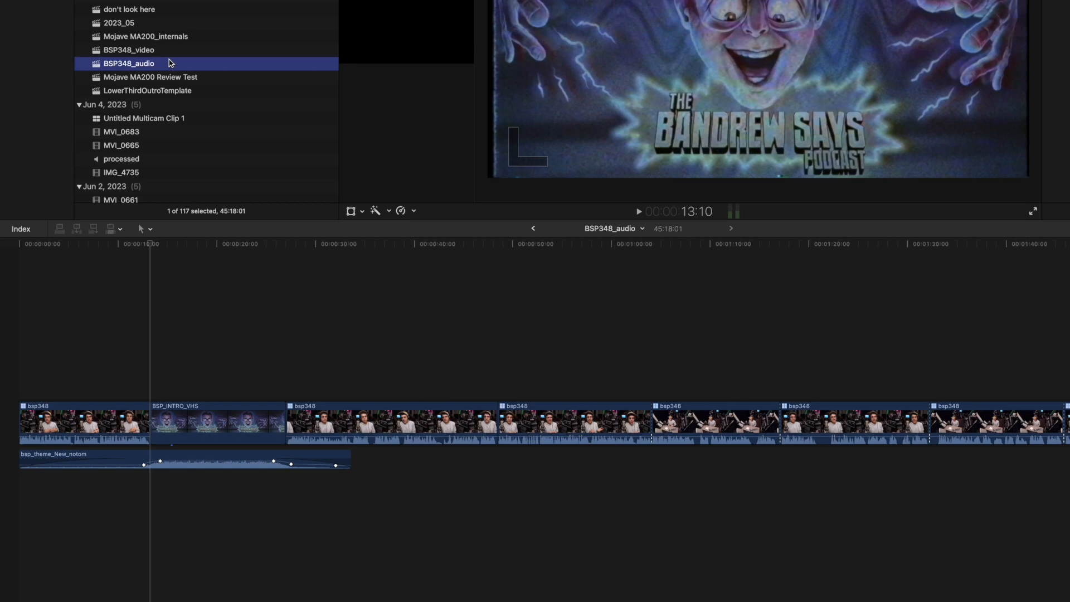
left_click(232, 493)
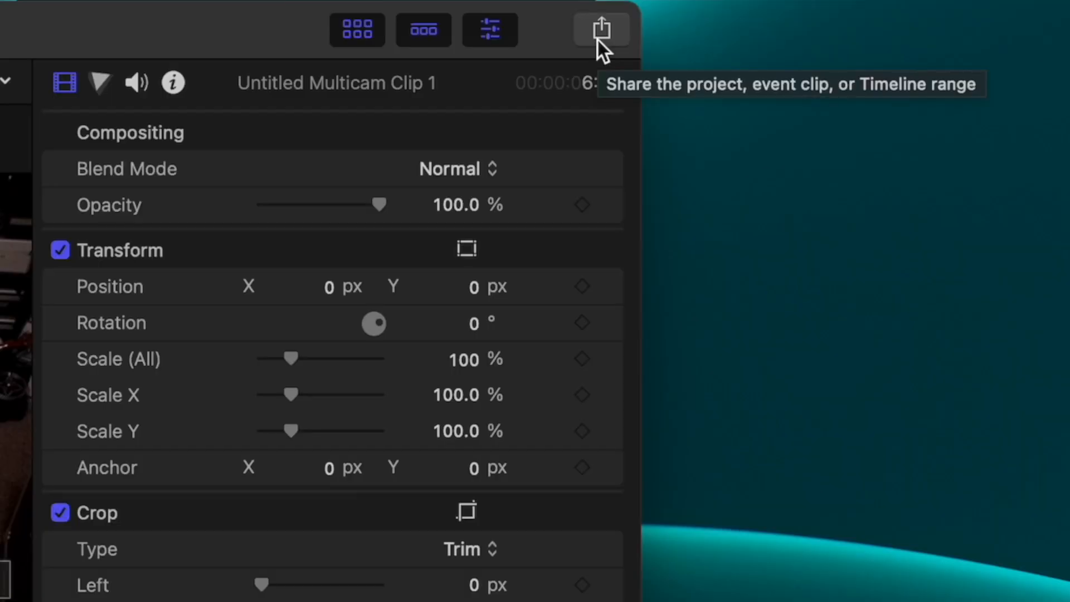
- Share the edited project to the AUDIO (WAV) (default) destination
left_click(600, 34)
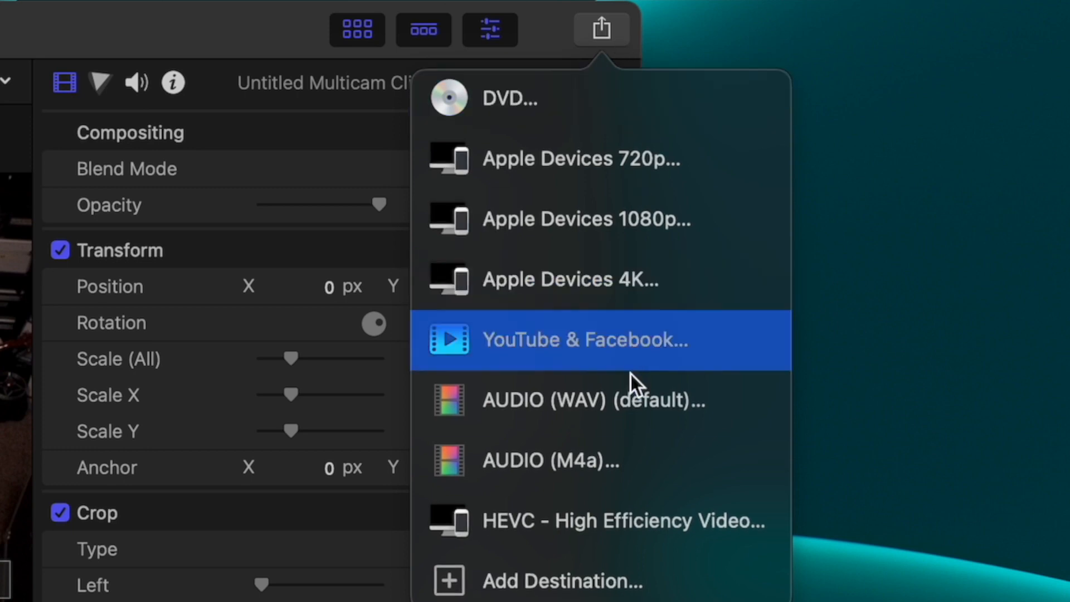
left_click(671, 397)
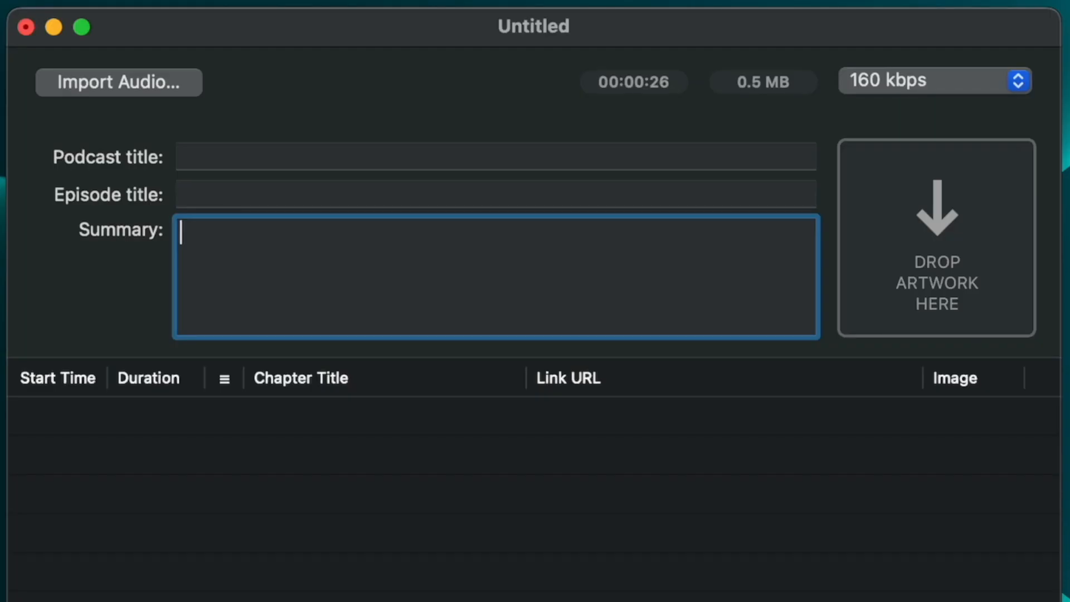
left_click_drag(502, 596, 133, 104)
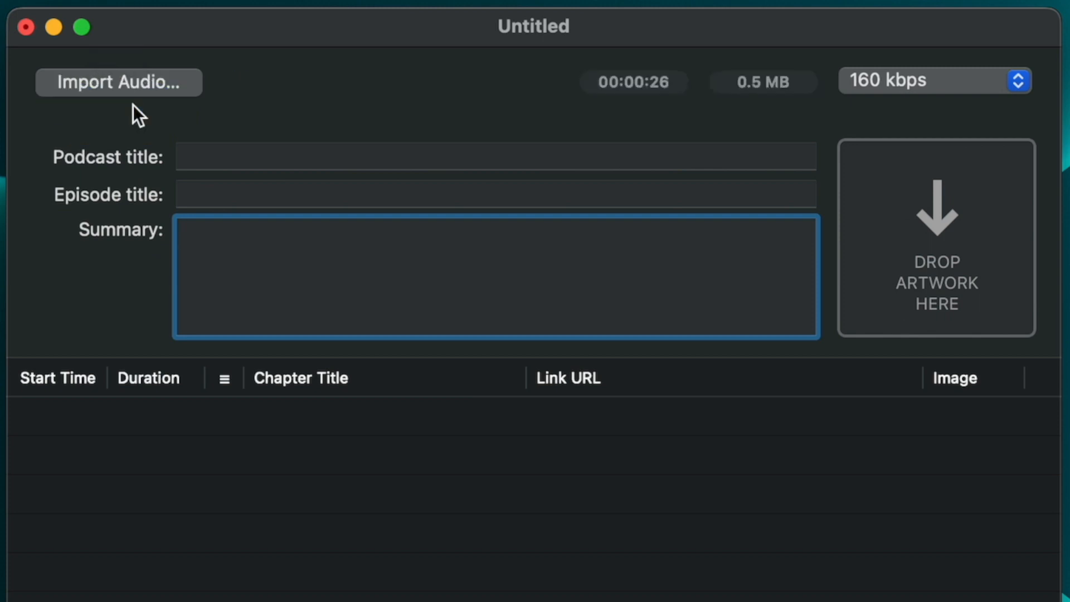